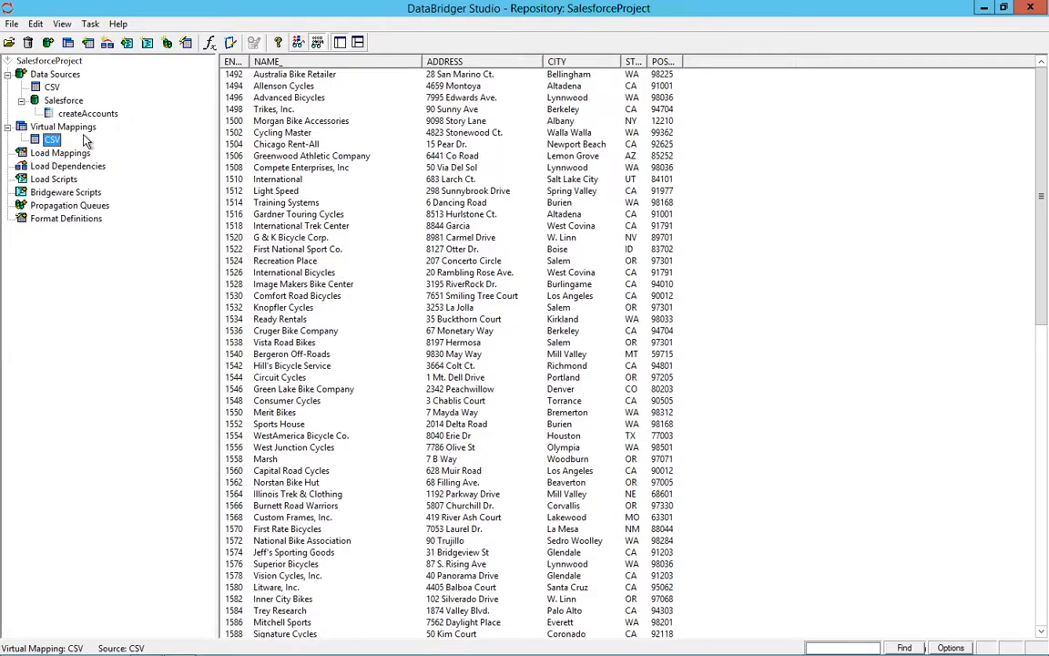
- Create a load mapping from the CSV virtual mapping to the Salesforce createAccounts target
click(61, 153)
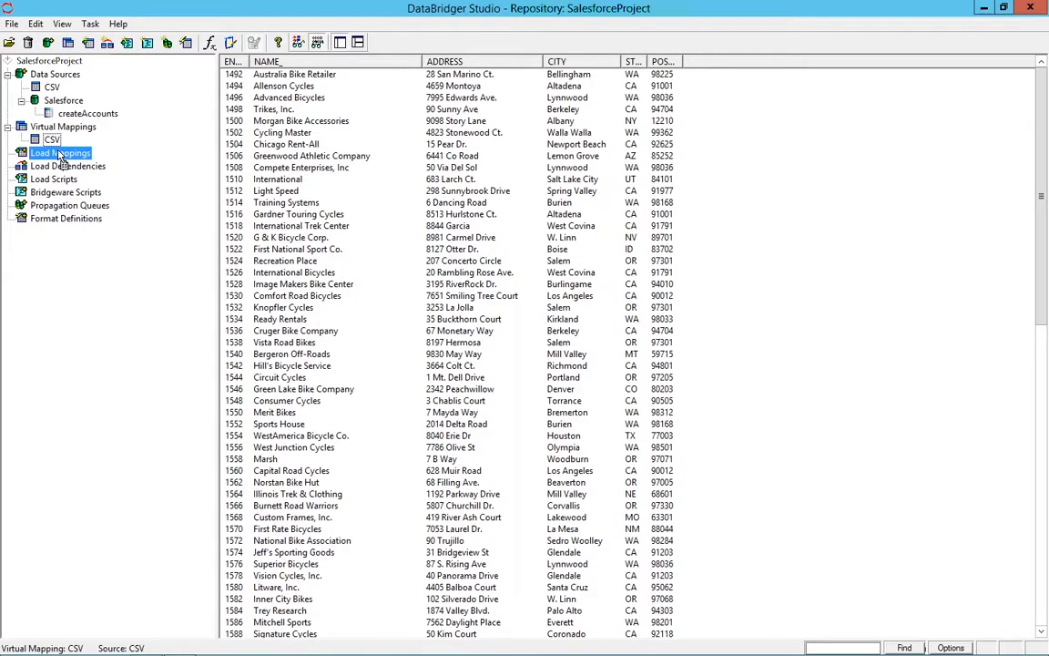
double_click(60, 154)
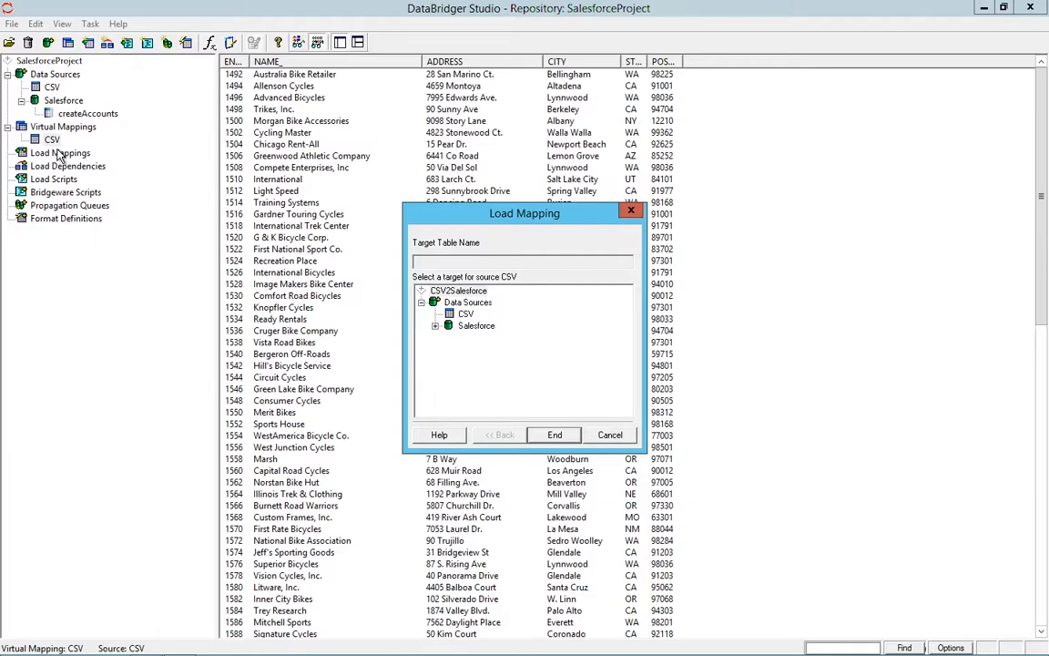
click(437, 327)
click(486, 340)
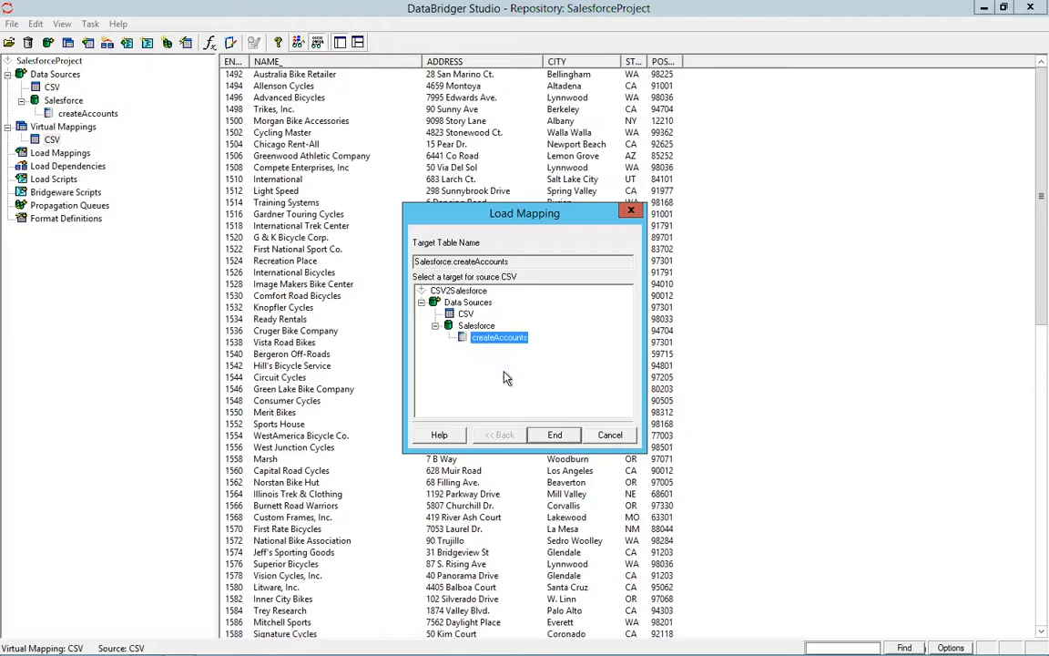
click(556, 436)
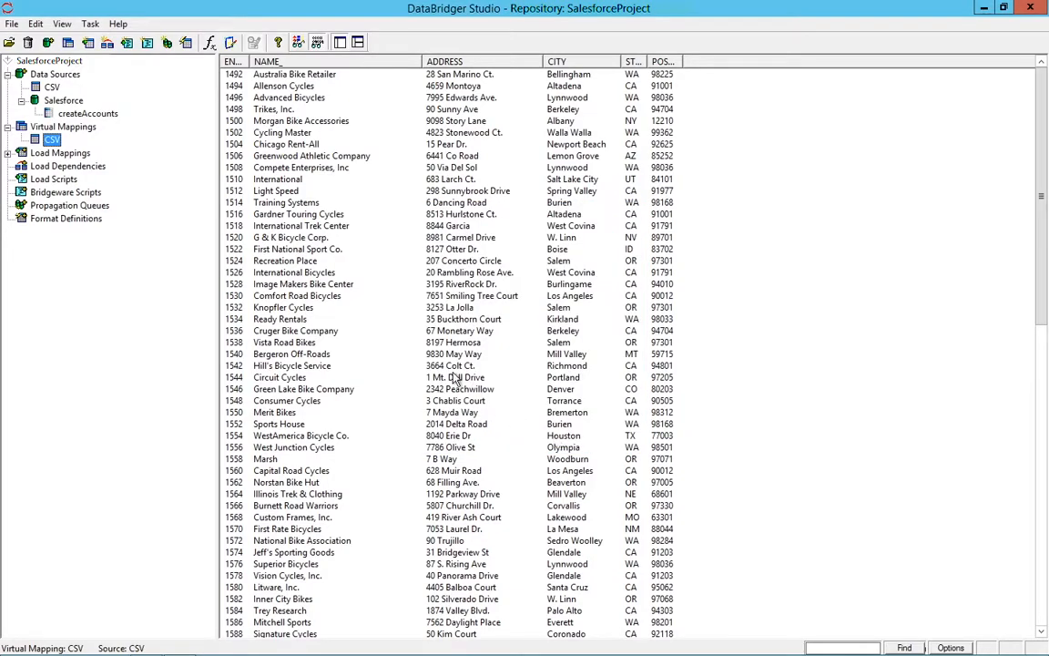
- Open the Salesforce.createAccounts load mapping for editing and map its BILLINGCITY field to the CSV source's CITY field
click(9, 153)
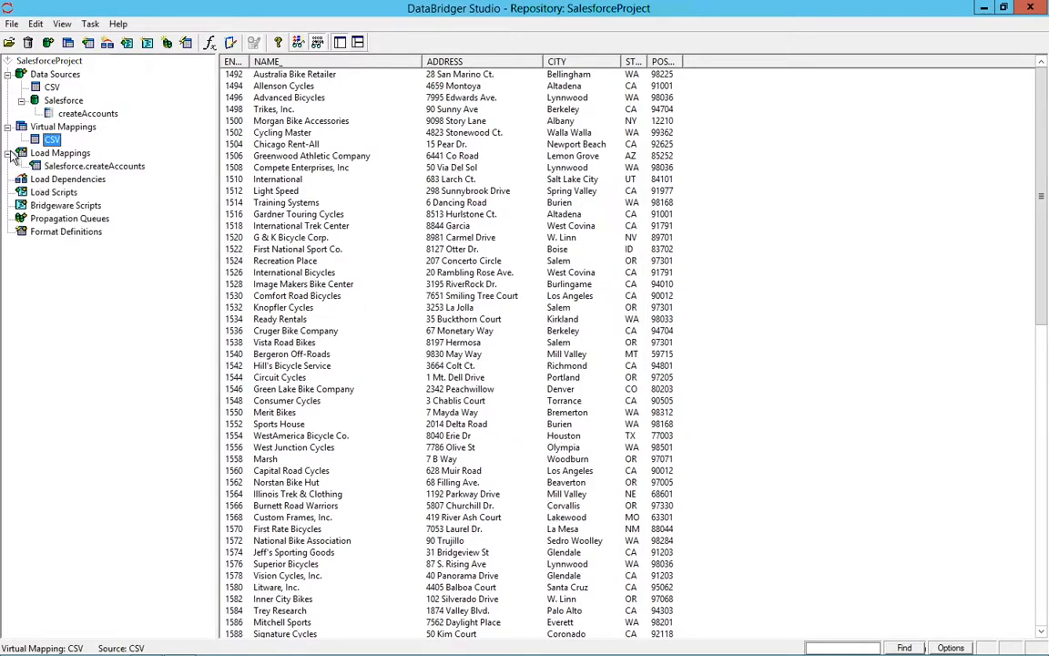
click(124, 170)
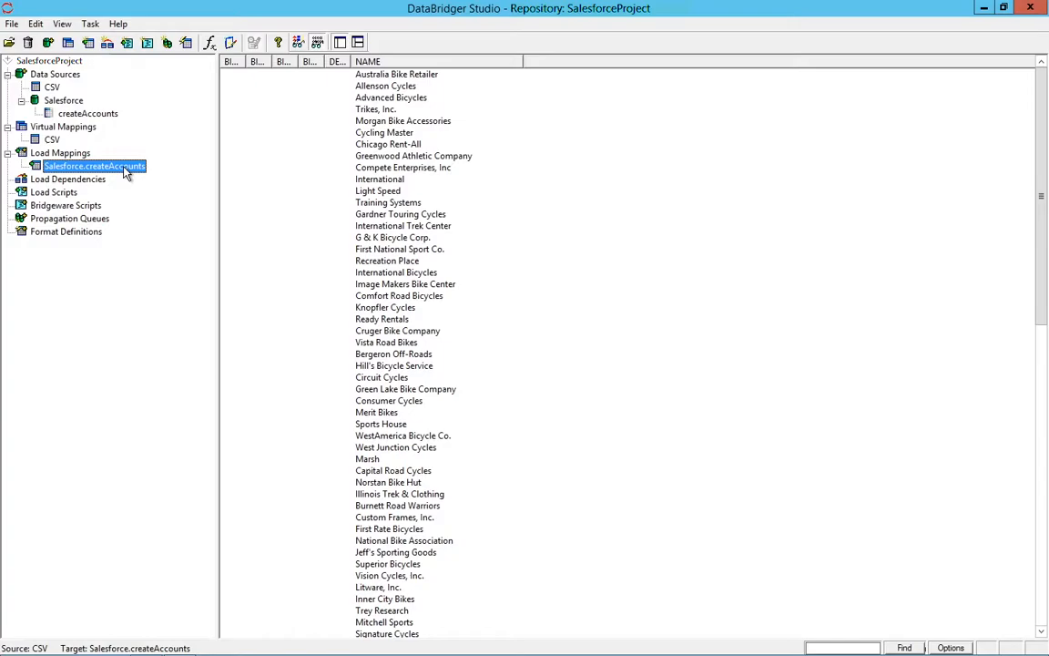
double_click(125, 173)
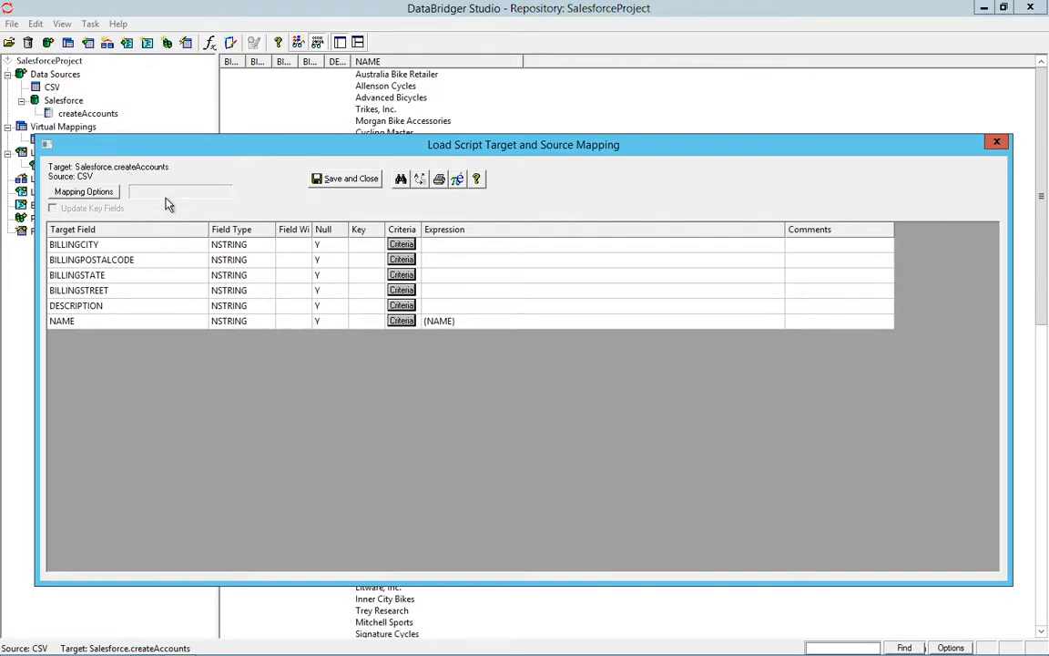
click(398, 246)
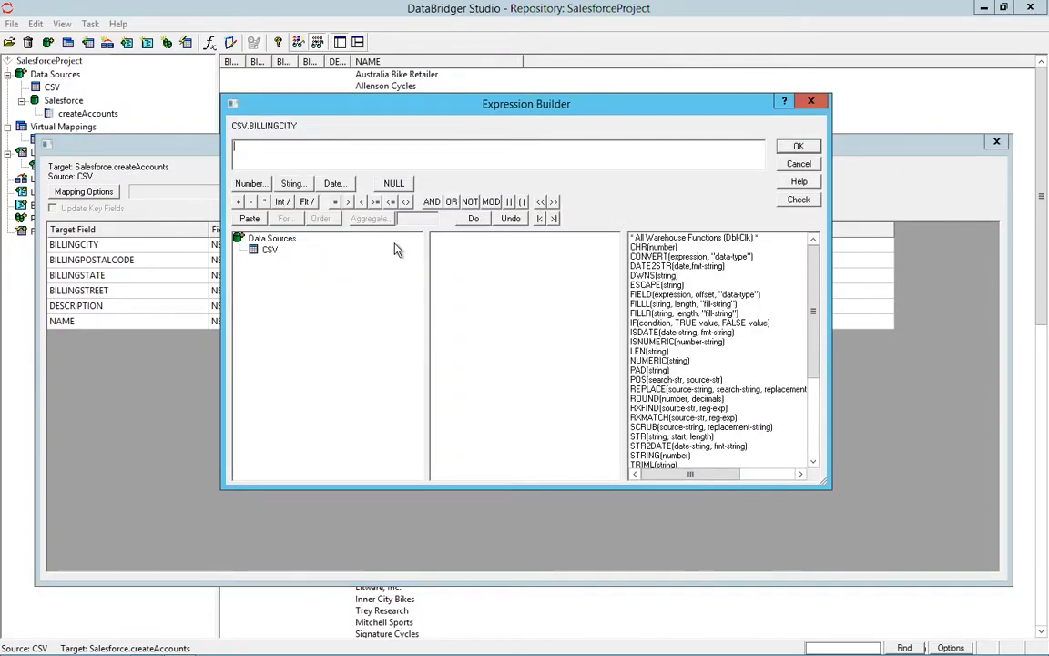
click(269, 251)
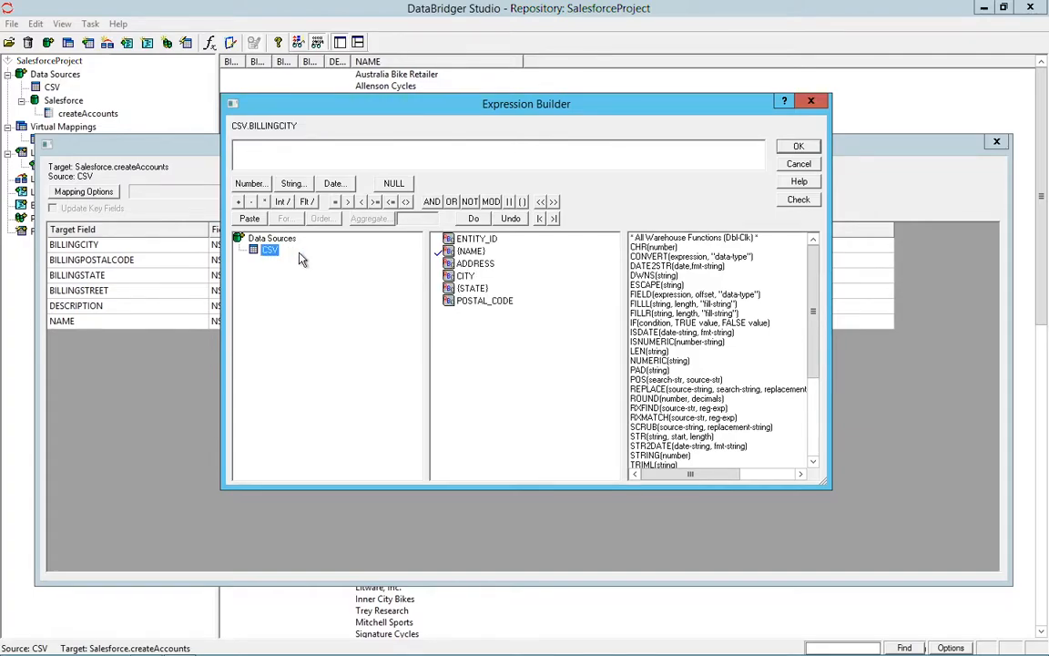
double_click(465, 276)
click(800, 147)
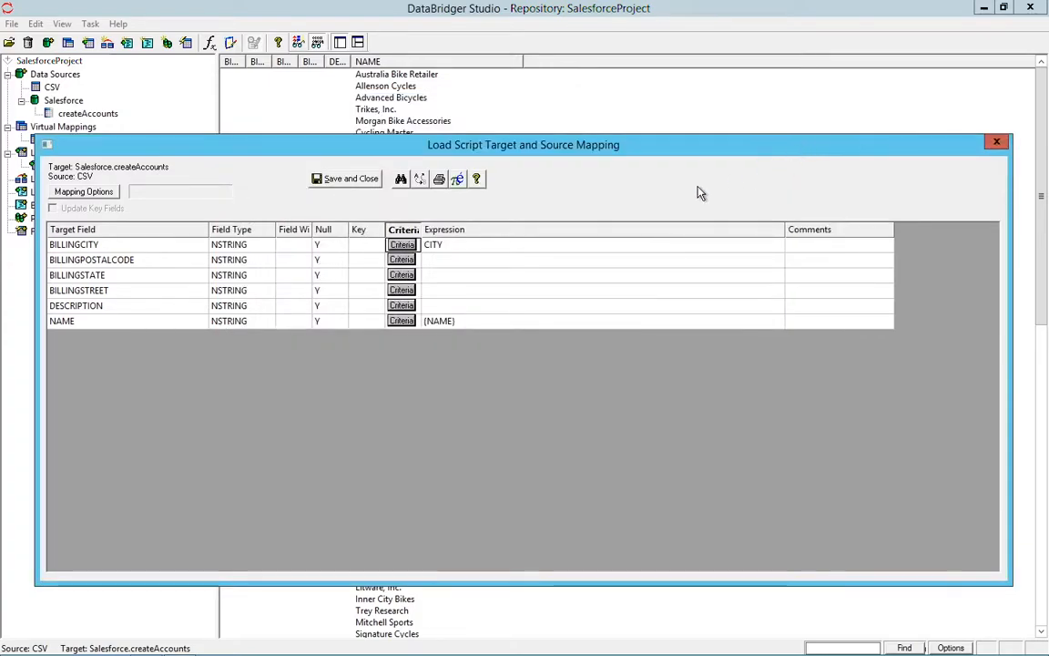
- Map the BILLINGPOSTALCODE target field to the CSV source's POSTAL_CODE field
click(409, 261)
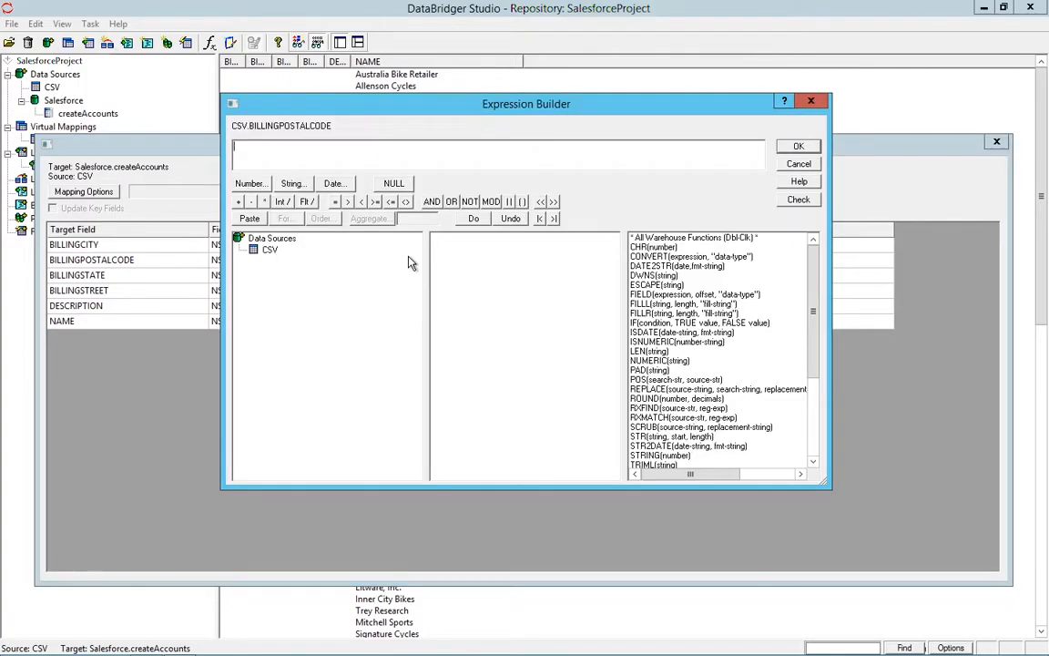
click(267, 249)
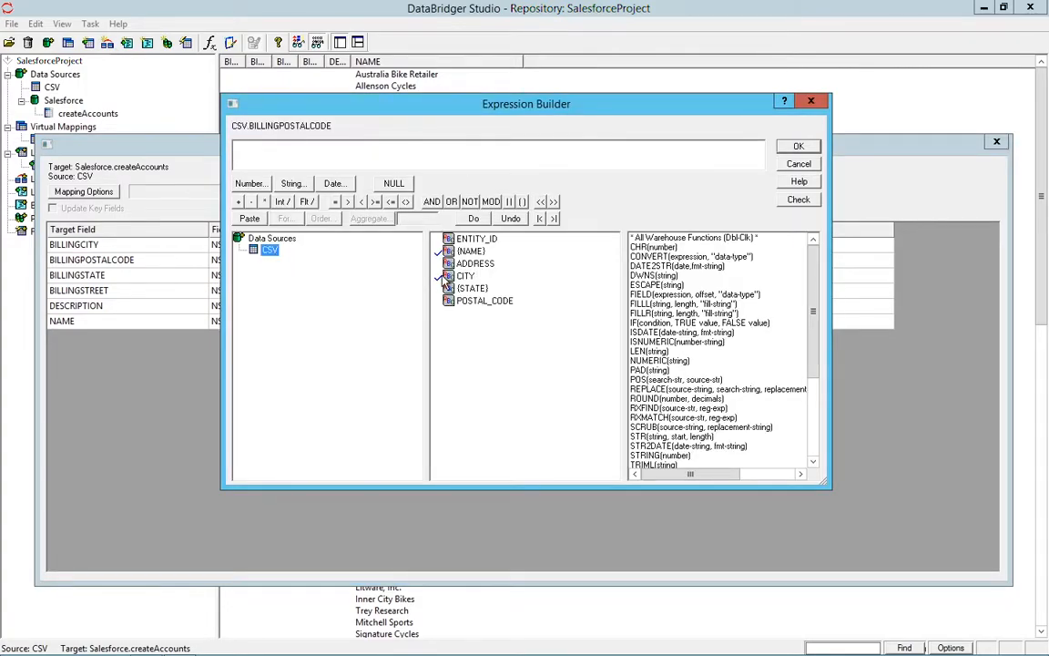
click(477, 303)
double_click(480, 303)
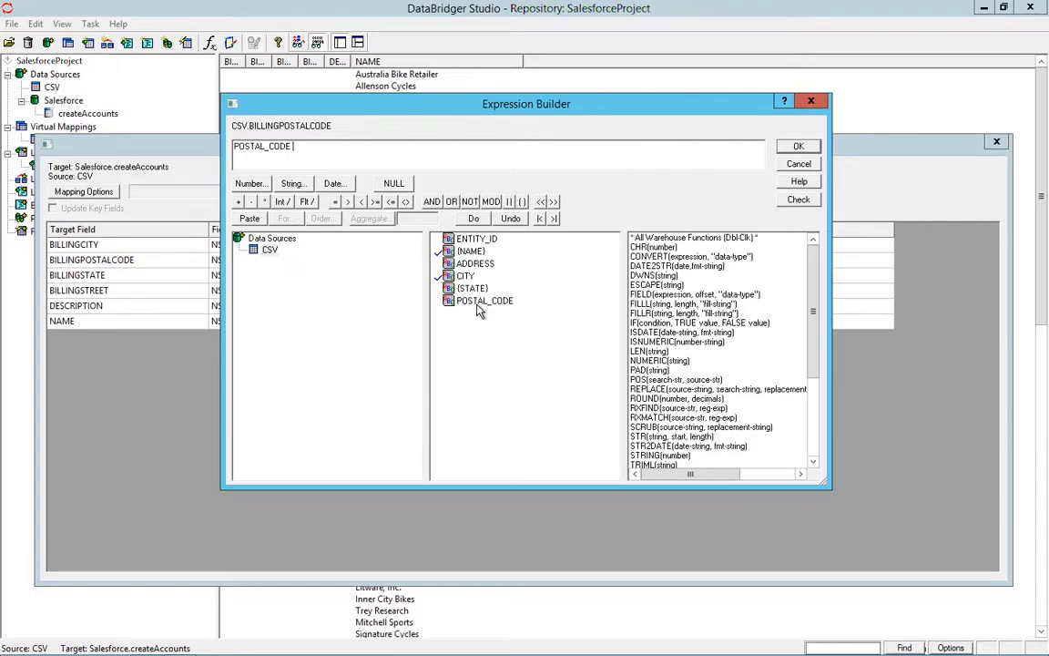
click(798, 145)
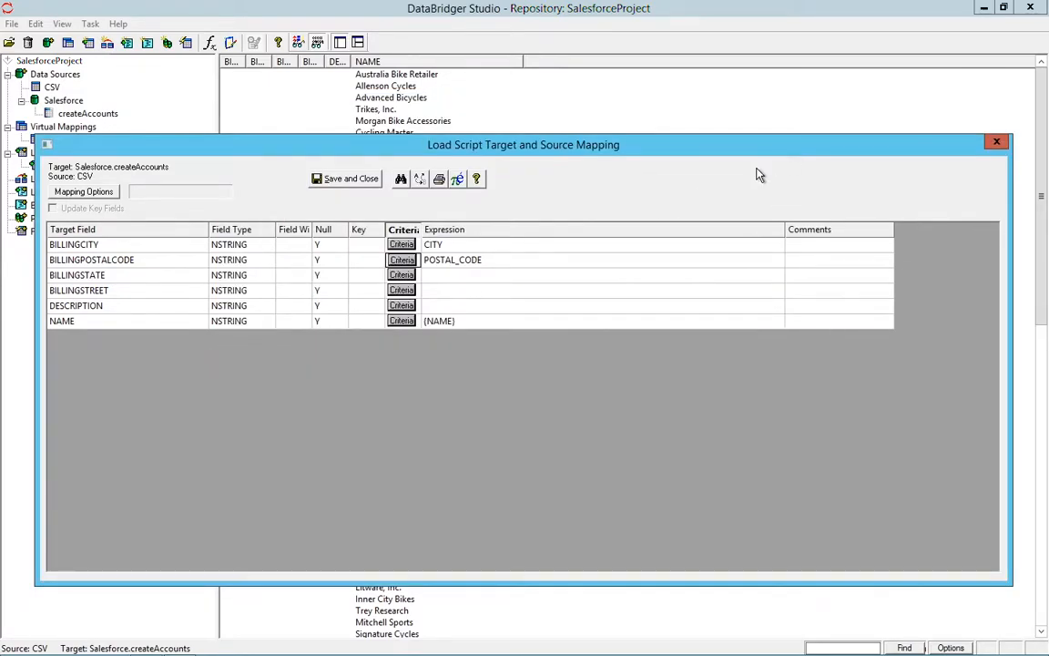
- Map the BILLINGSTATE target field to the CSV source's STATE field
click(401, 275)
click(272, 251)
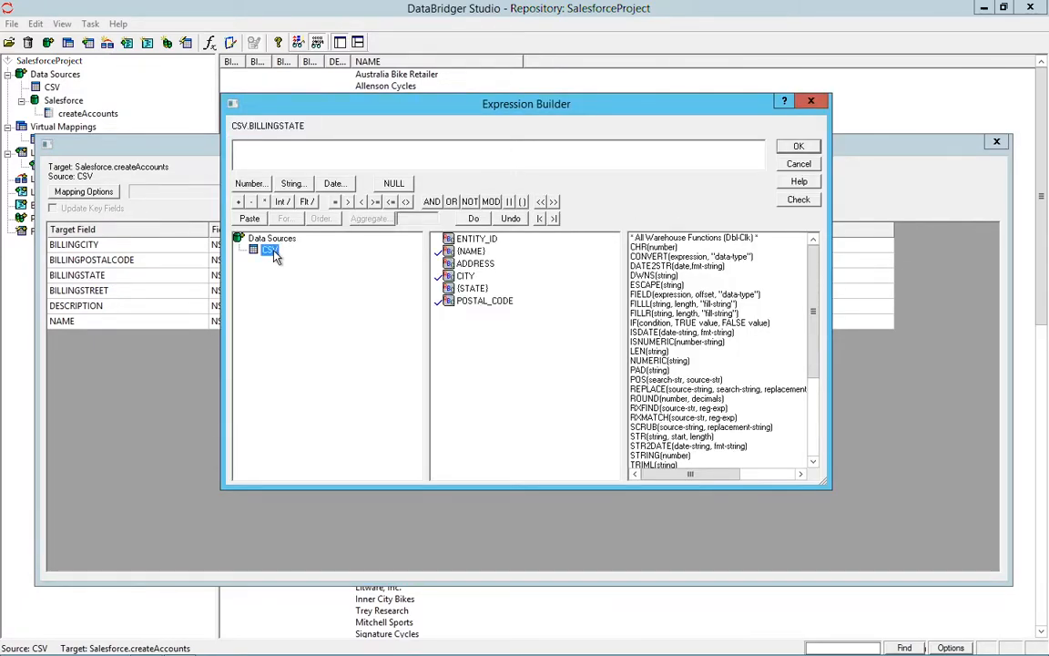
double_click(466, 288)
click(792, 147)
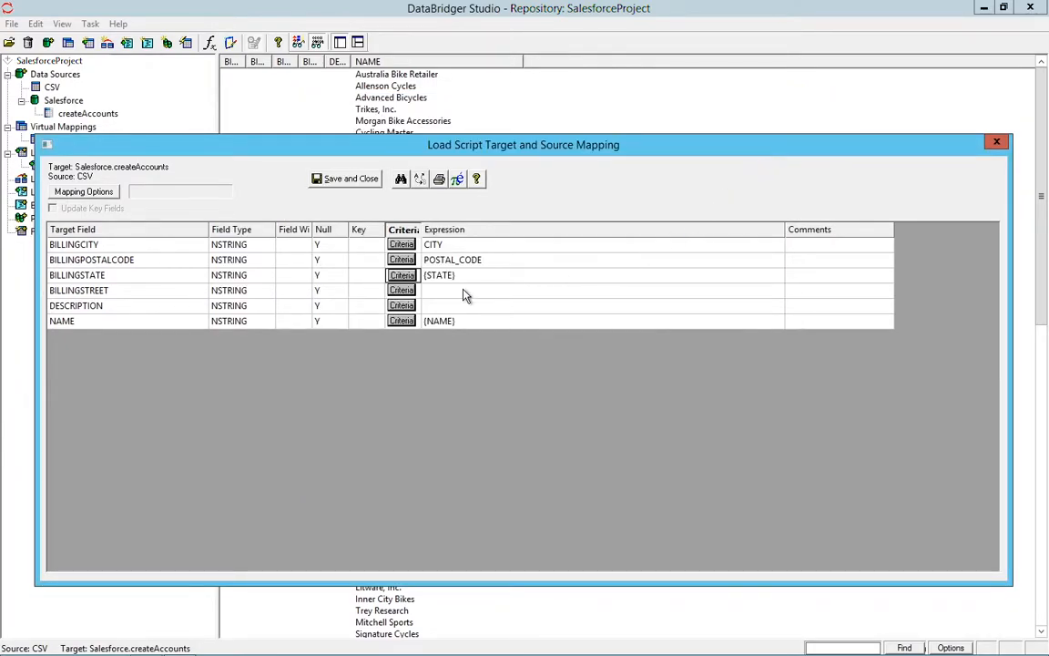
- Map the BILLINGSTREET target field to the CSV source's ADDRESS field
click(406, 292)
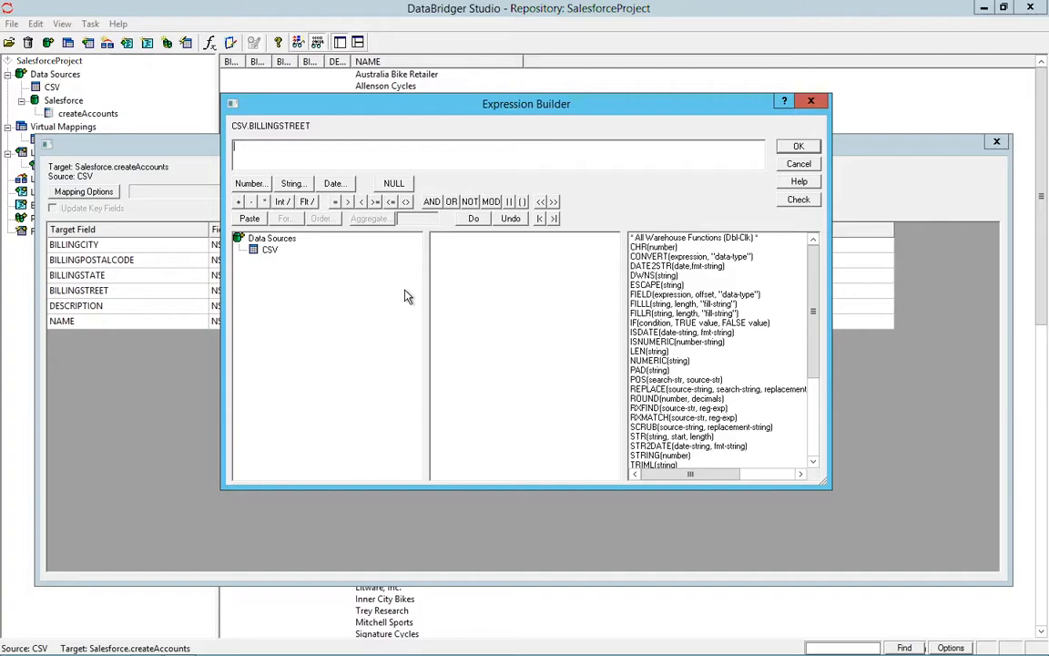
click(273, 251)
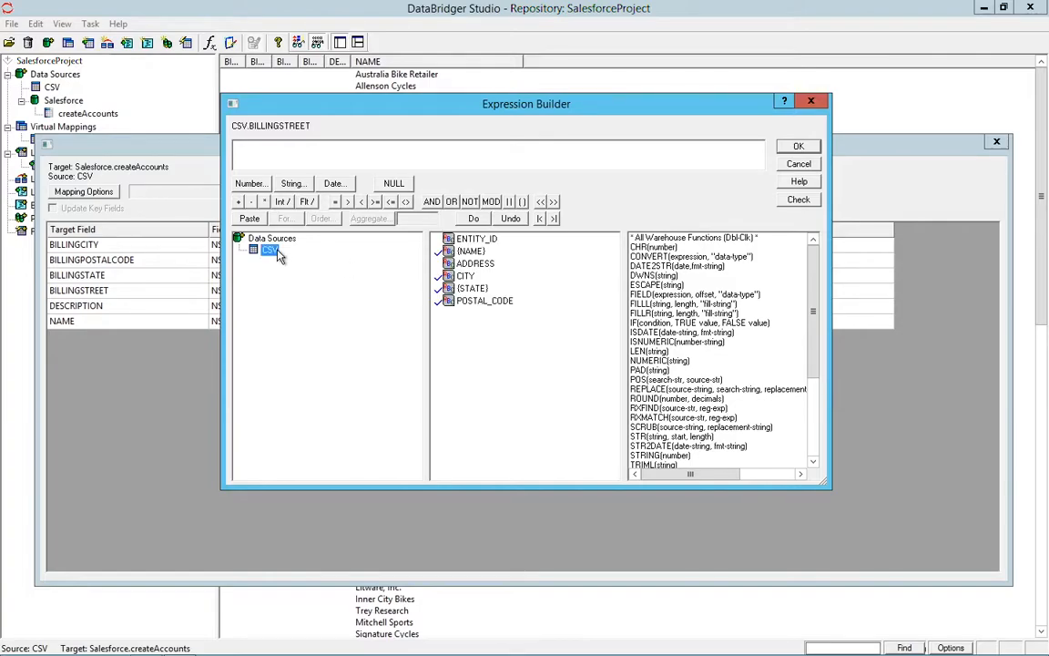
double_click(471, 263)
click(792, 147)
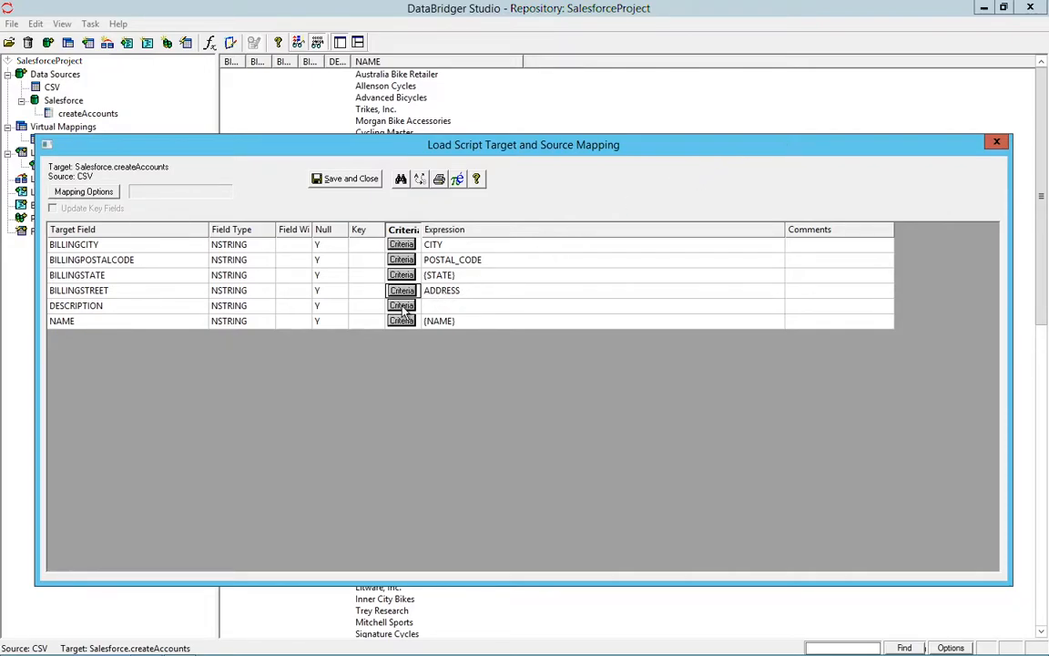
- Set the DESCRIPTION target field's expression to the constant "This record was loaded by DataBridger.", including the quotation marks
click(433, 307)
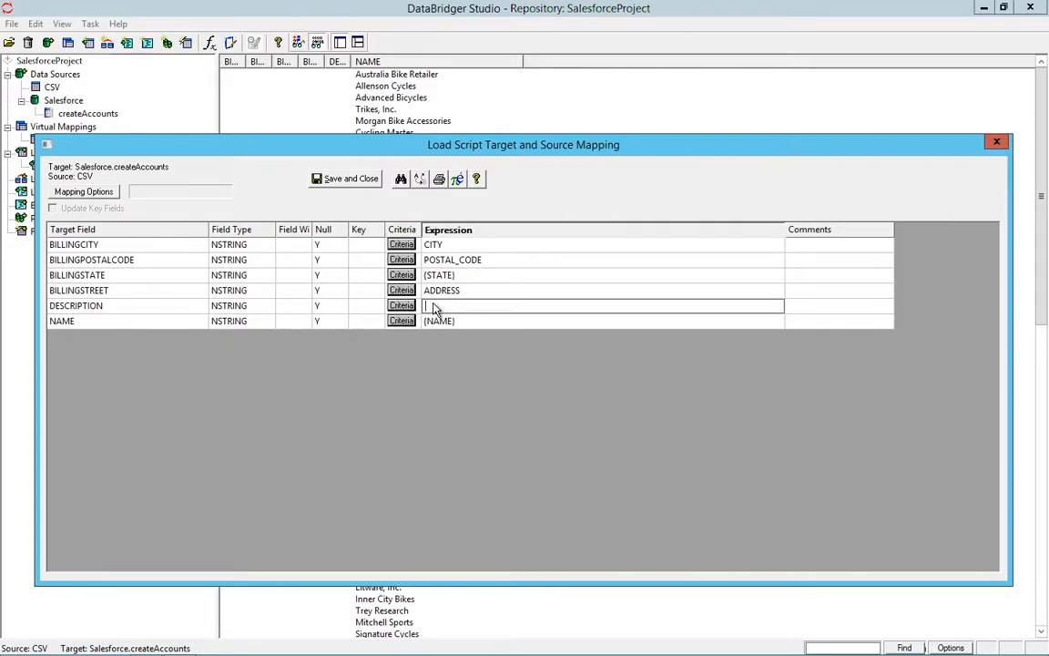
text("This record was loaded )
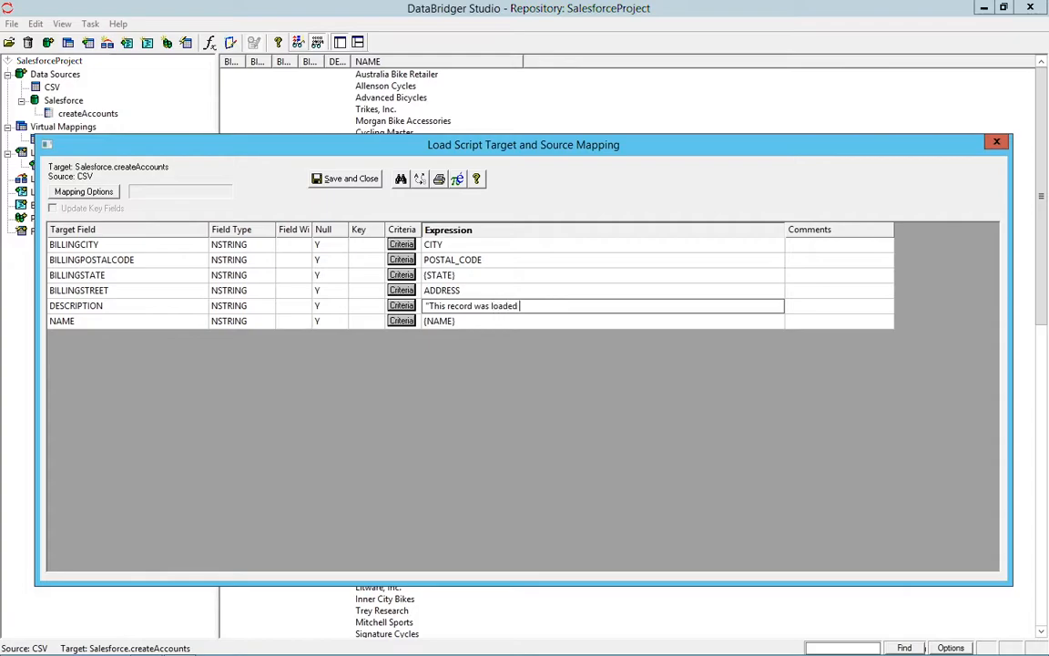
text(by DataBridger.")
- Concatenate the string constant " $DataBridger", with its leading space, to the NAME field's expression using ||, and save and close the mapping
click(401, 322)
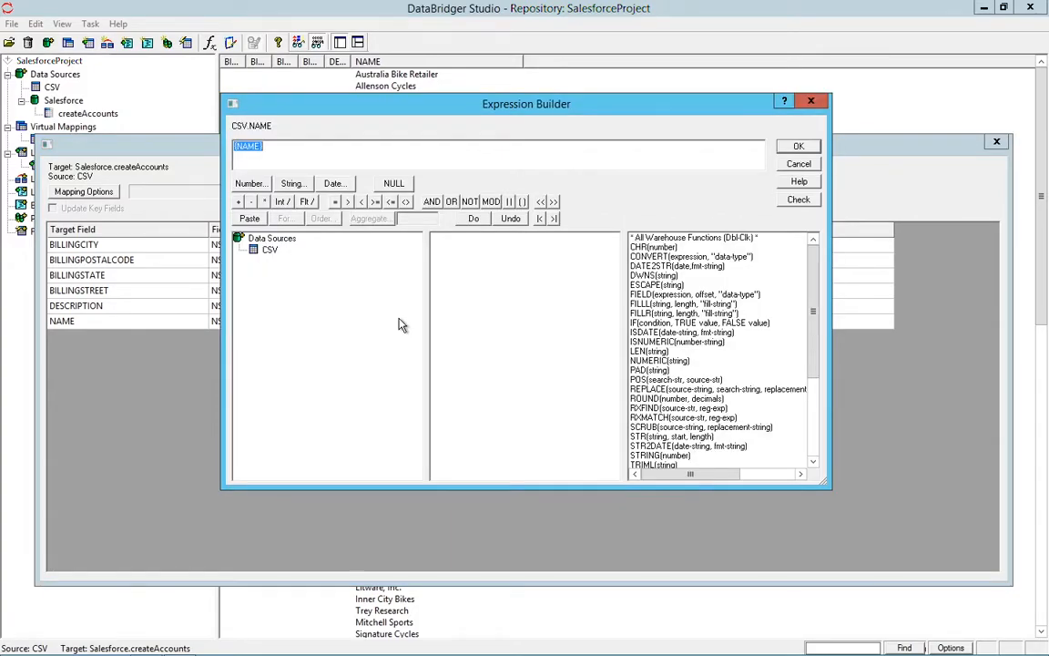
click(333, 146)
click(510, 202)
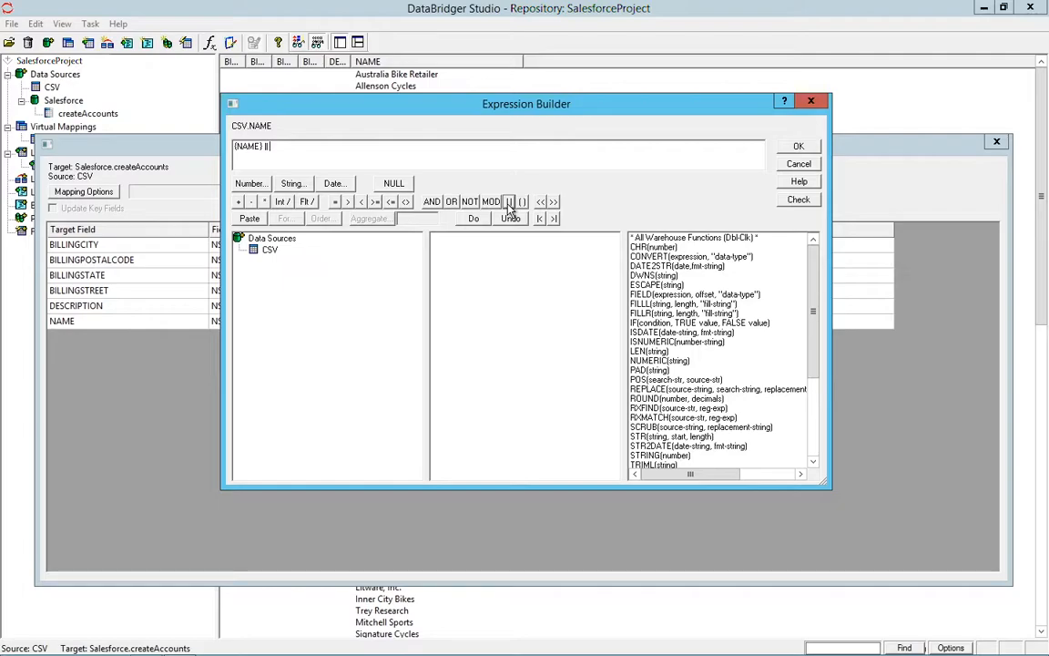
click(299, 185)
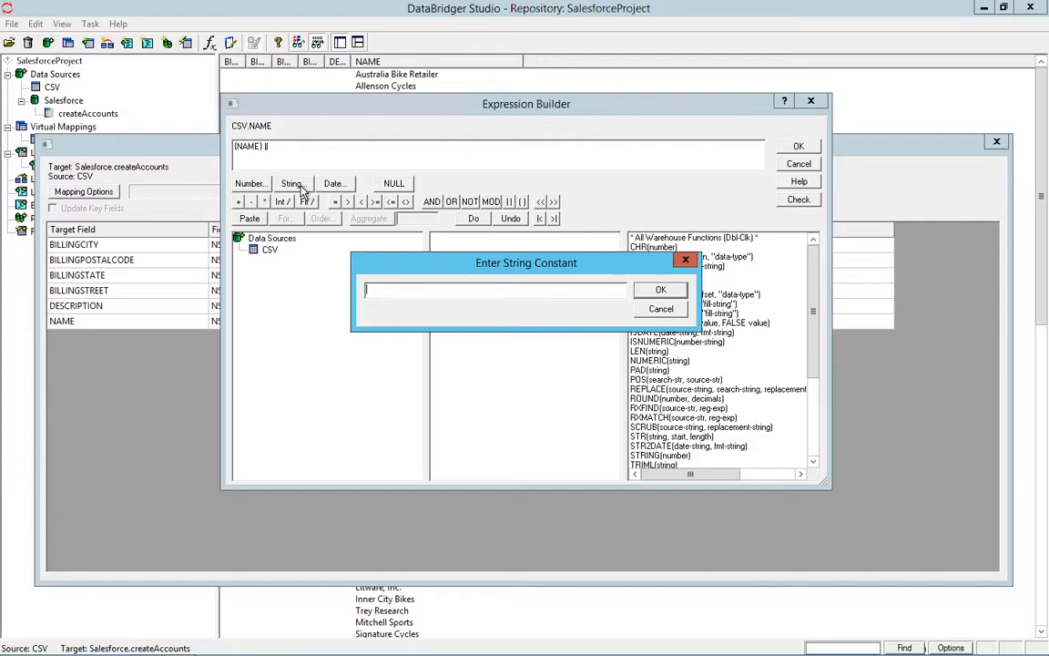
text($DataBridger)
click(663, 293)
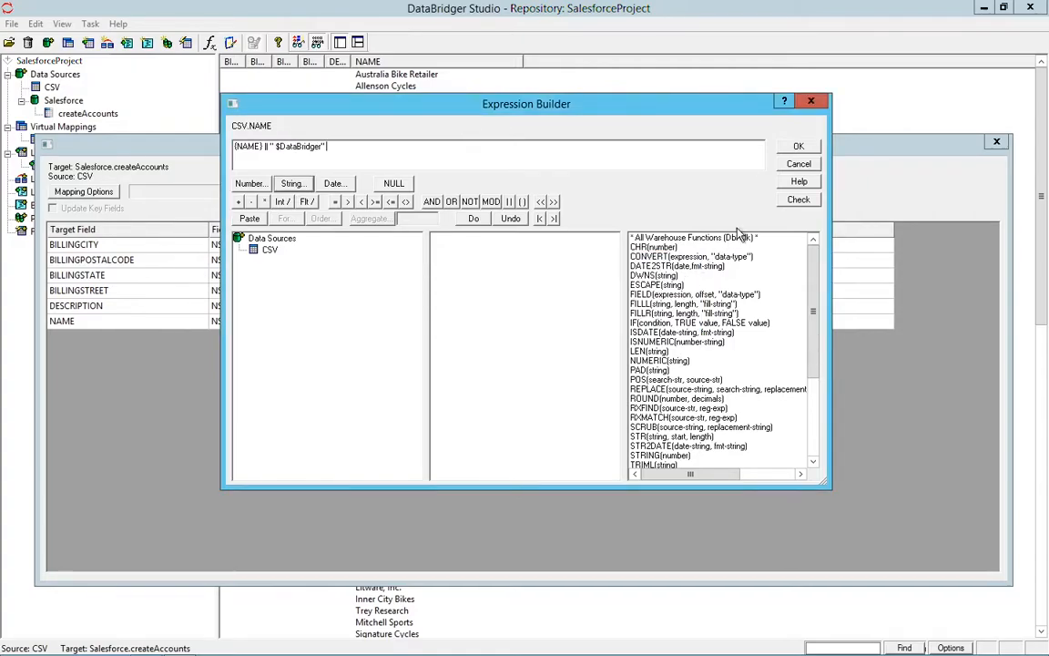
click(799, 146)
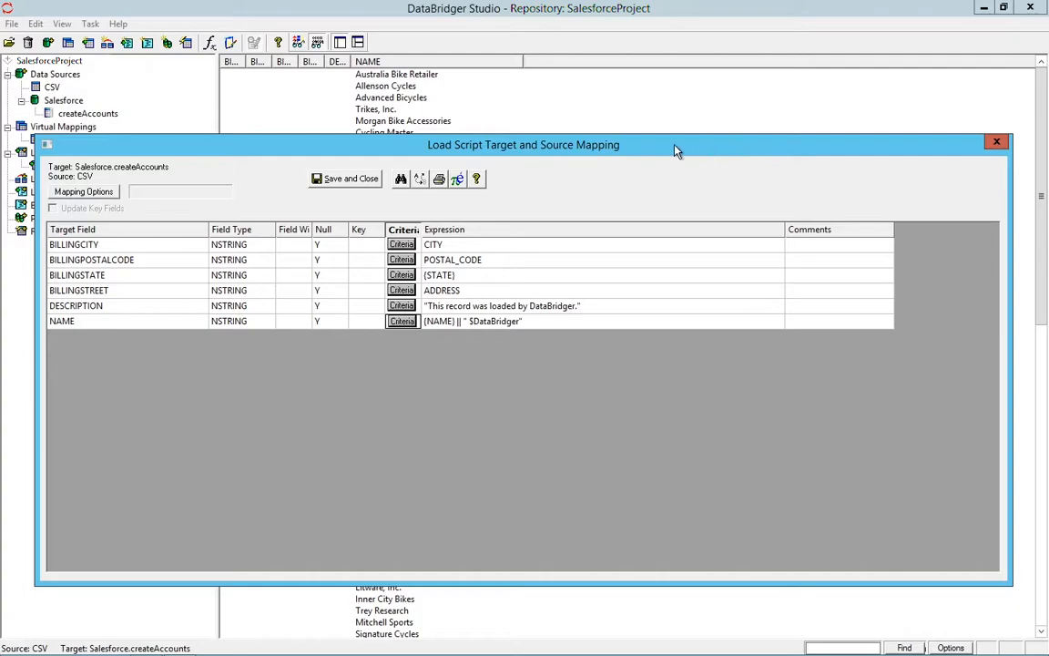
click(355, 180)
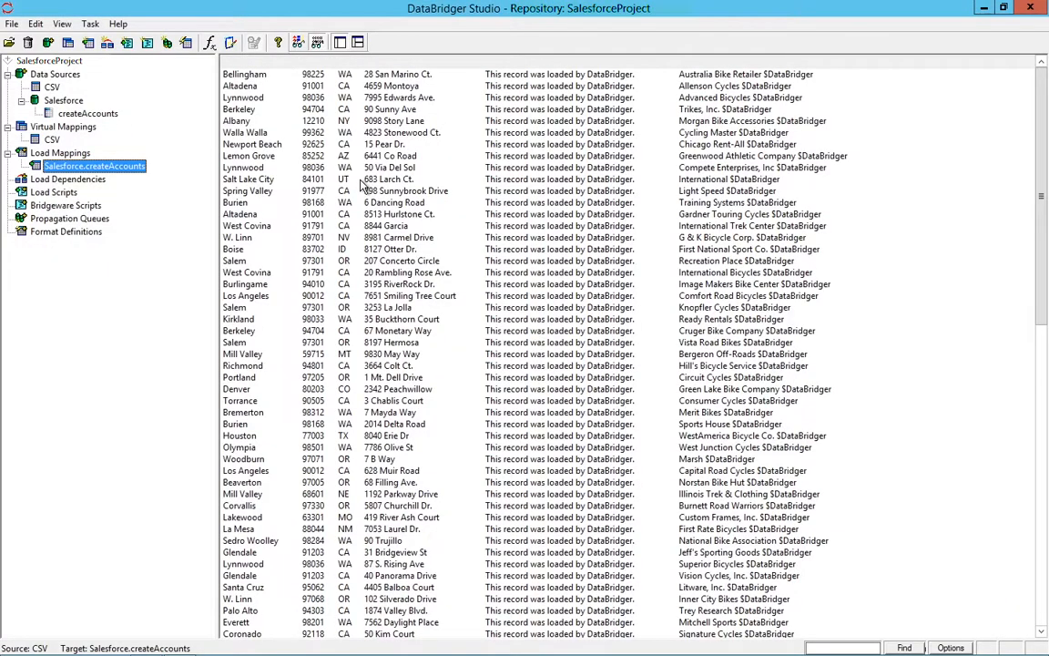